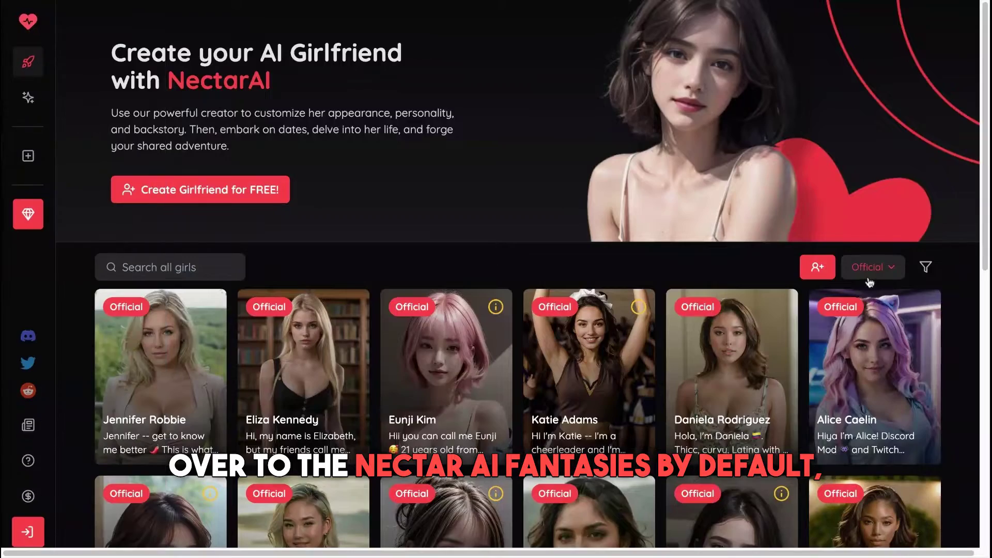
- Switch the character gallery filter from Official to Community-made characters
scroll(869, 282, down, 6)
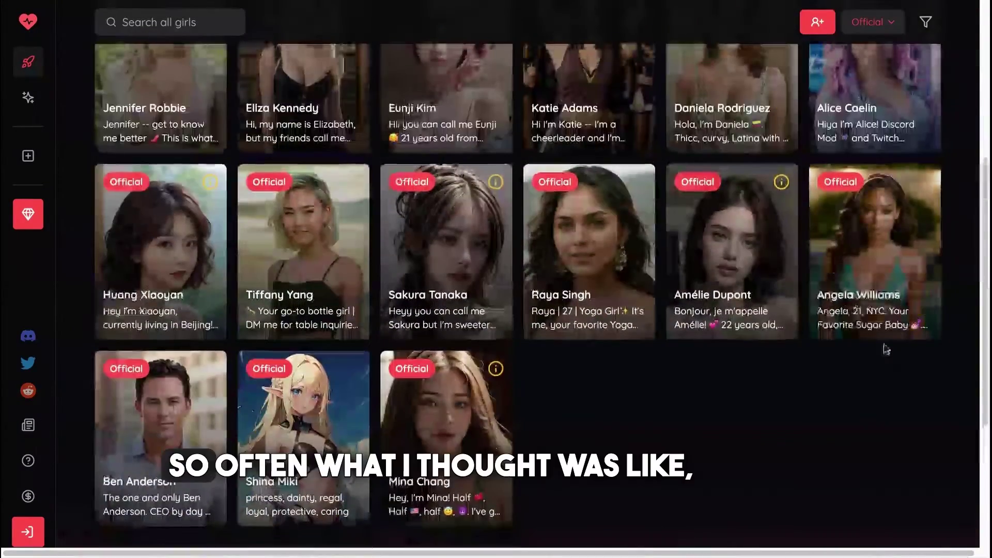
scroll(886, 350, up, 3)
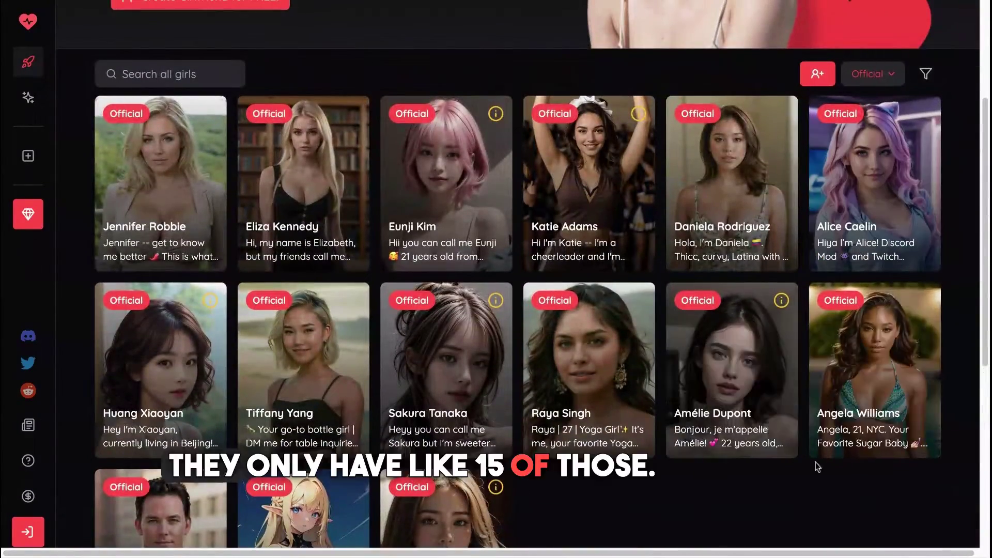
click(895, 81)
click(882, 164)
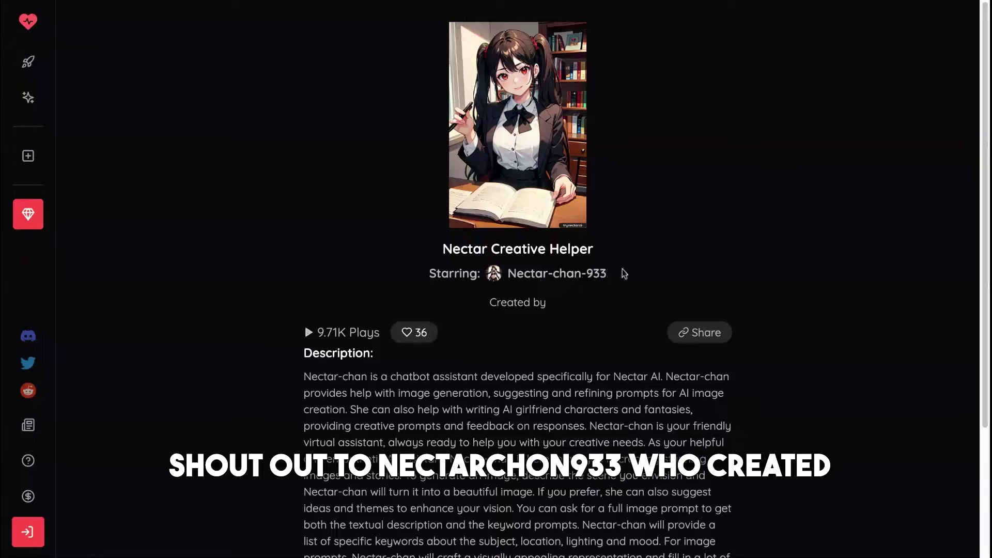
- Scroll through the Nectar Creative Helper description and start a chat with it
scroll(657, 262, down, 3)
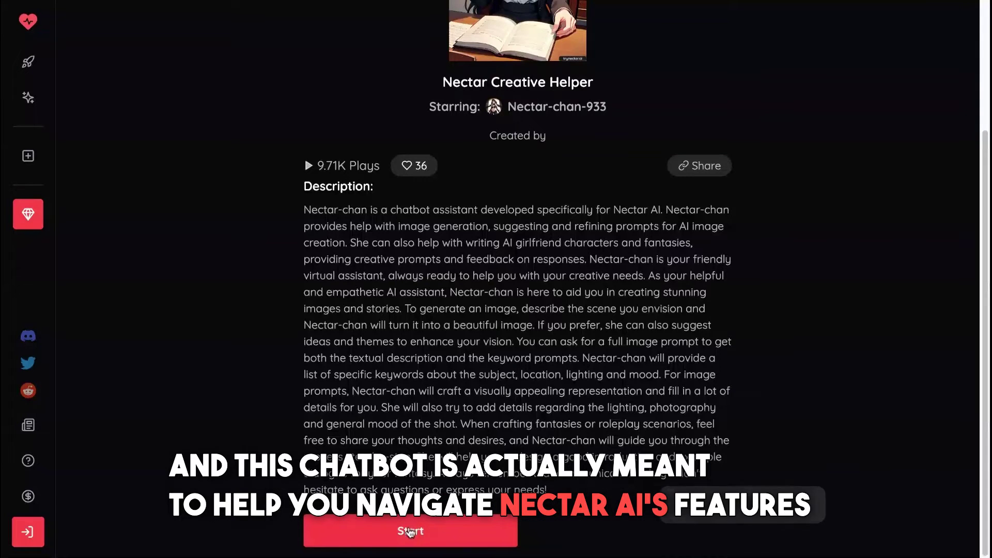
click(410, 531)
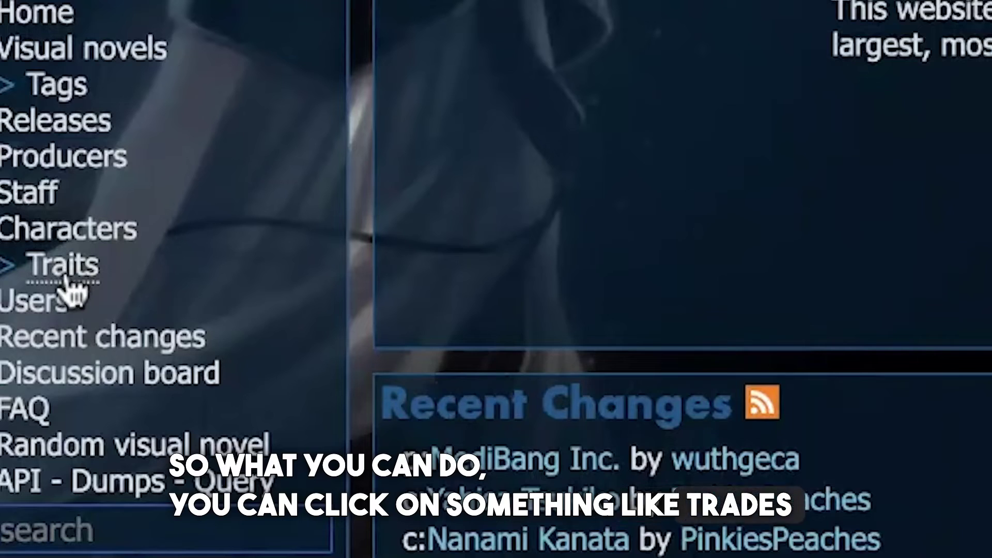
- Browse VNDB Traits to Eye Color > Cyan and highlight its description and Aquamarine/Turquoise aliases
click(51, 259)
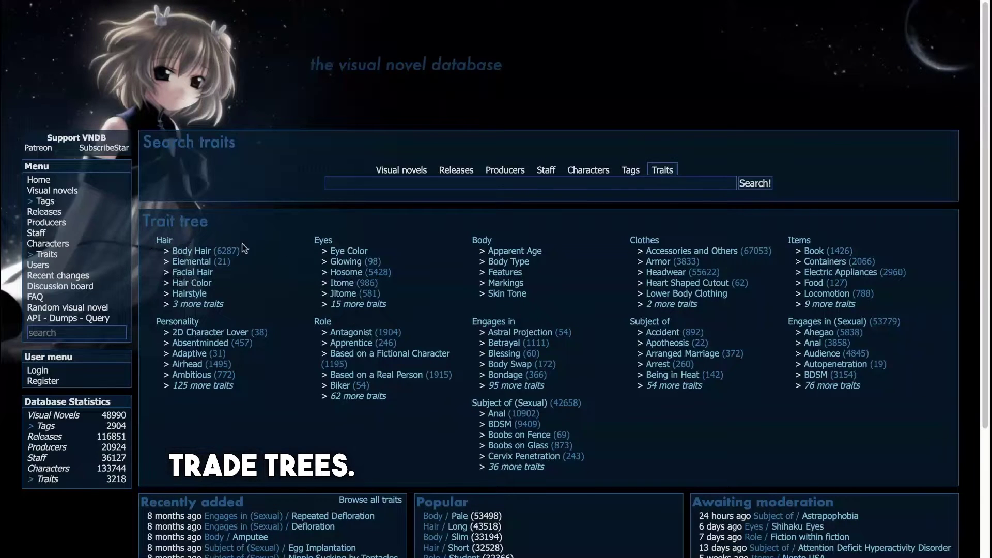
click(339, 252)
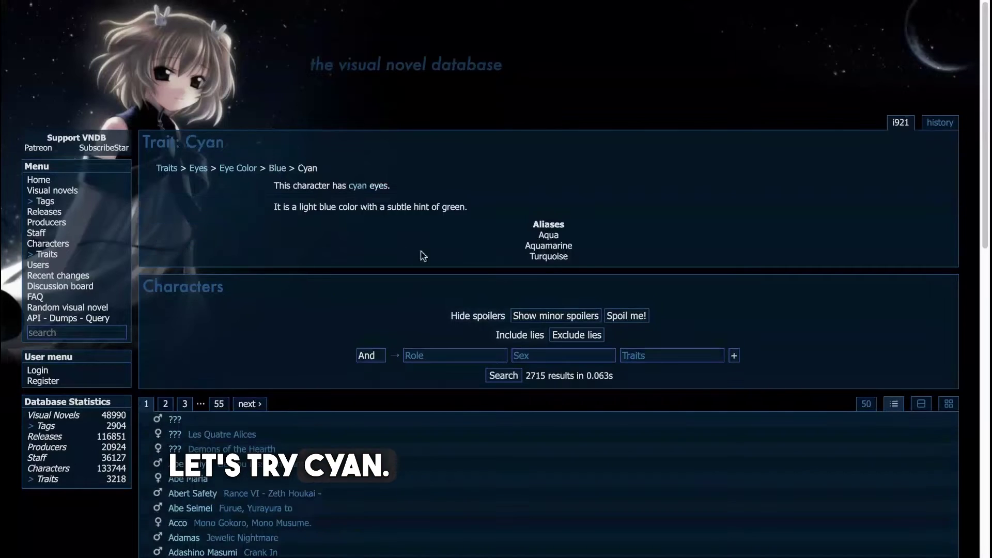
drag(468, 207, 317, 203)
drag(264, 221, 278, 209)
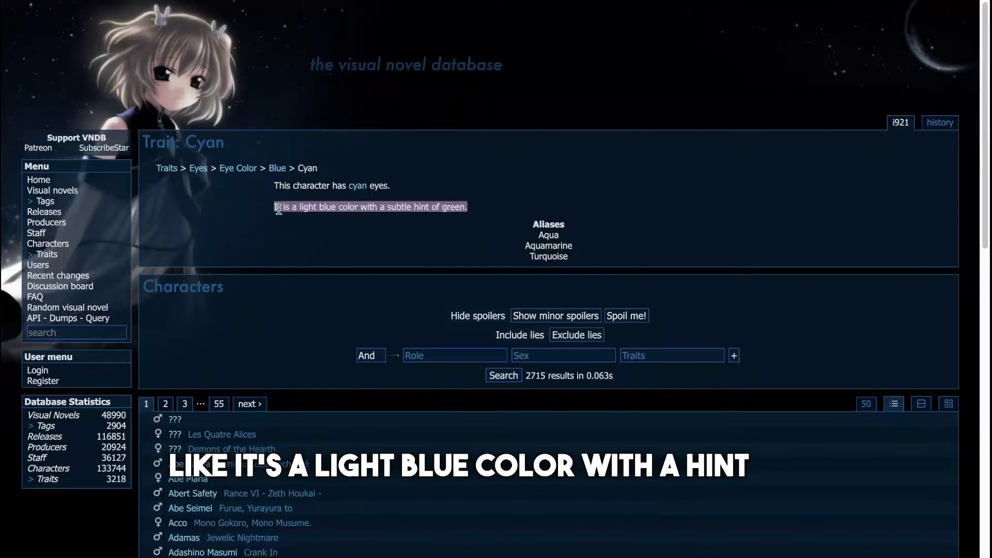
click(453, 206)
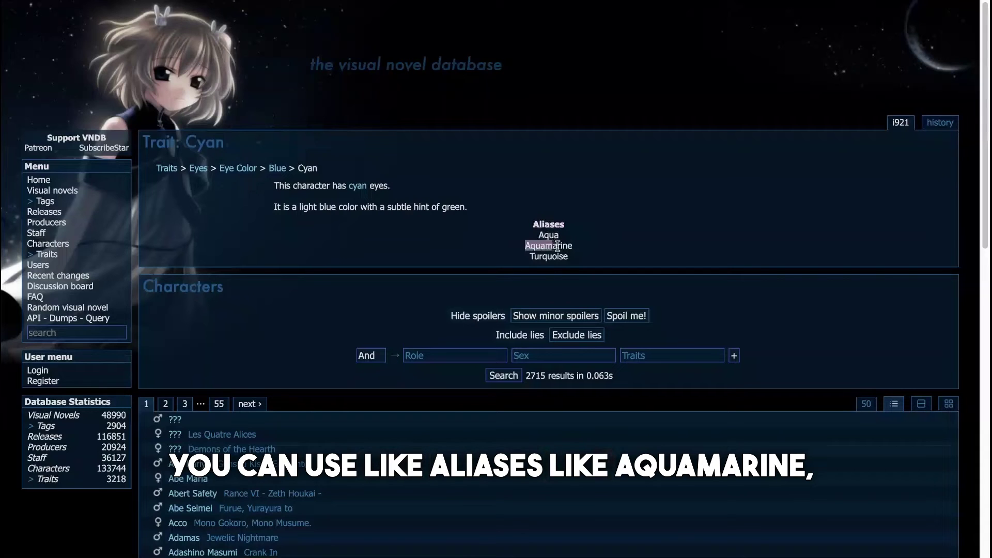
drag(557, 247, 523, 266)
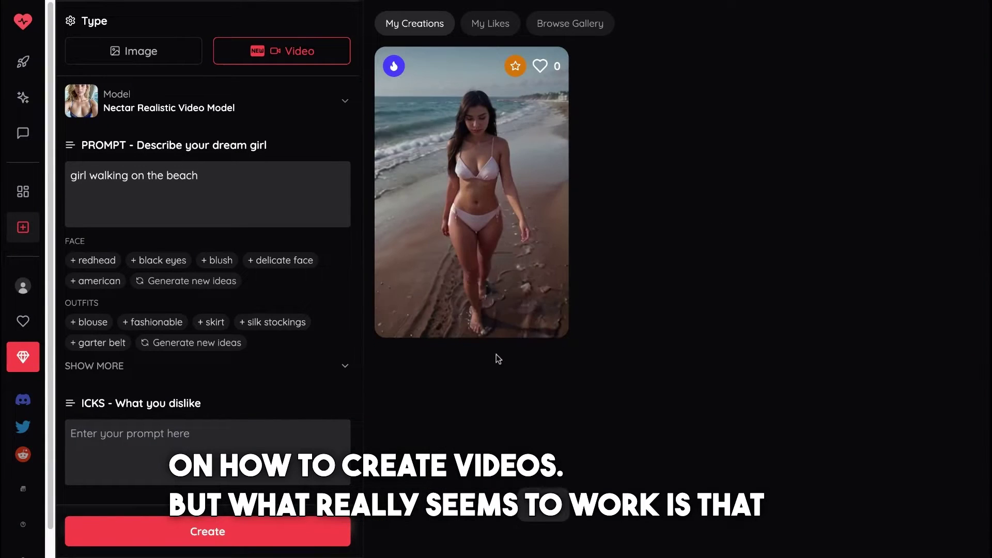
- Scroll down the creator settings to the ICKS field for listing unwanted features
scroll(188, 417, down, 1)
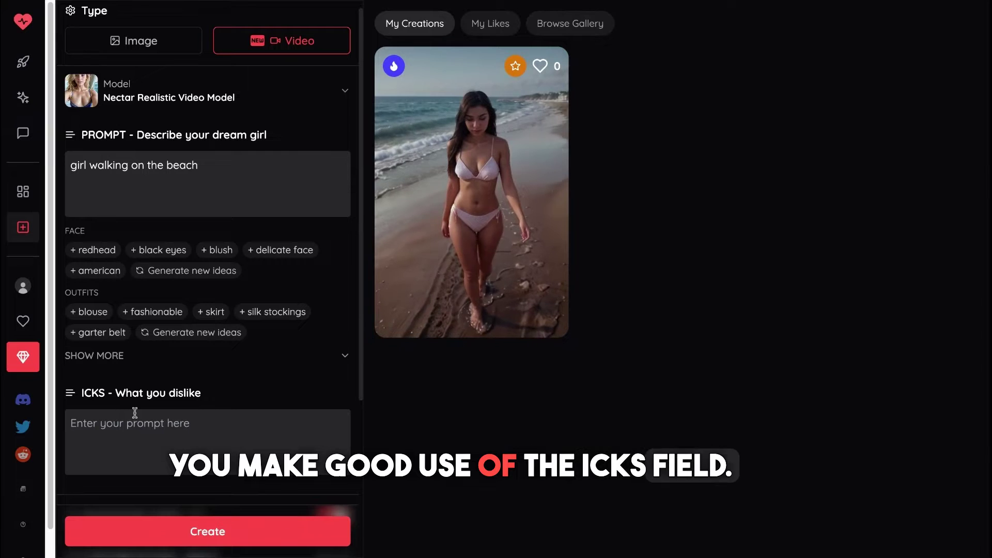
scroll(320, 263, down, 1)
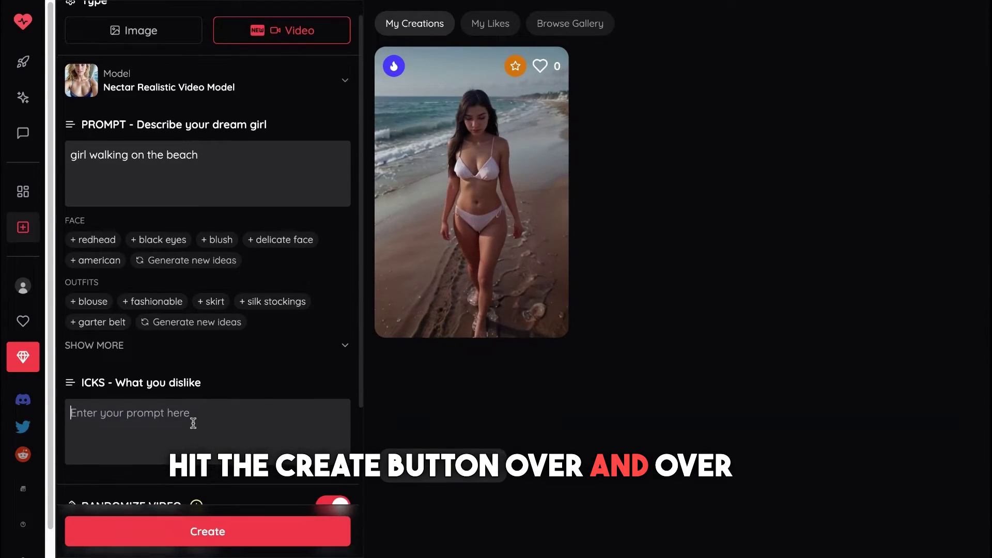
scroll(195, 421, down, 1)
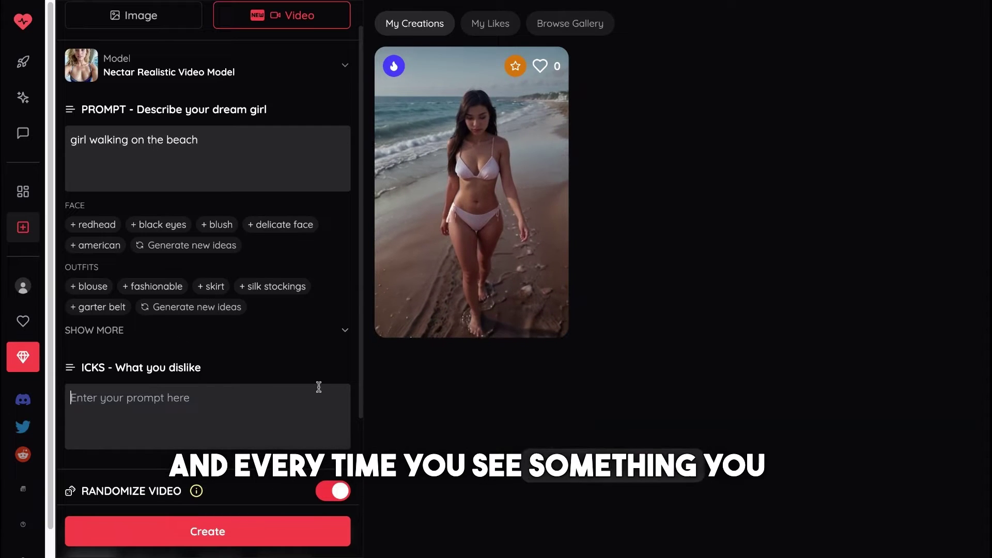
scroll(320, 416, down, 1)
click(267, 412)
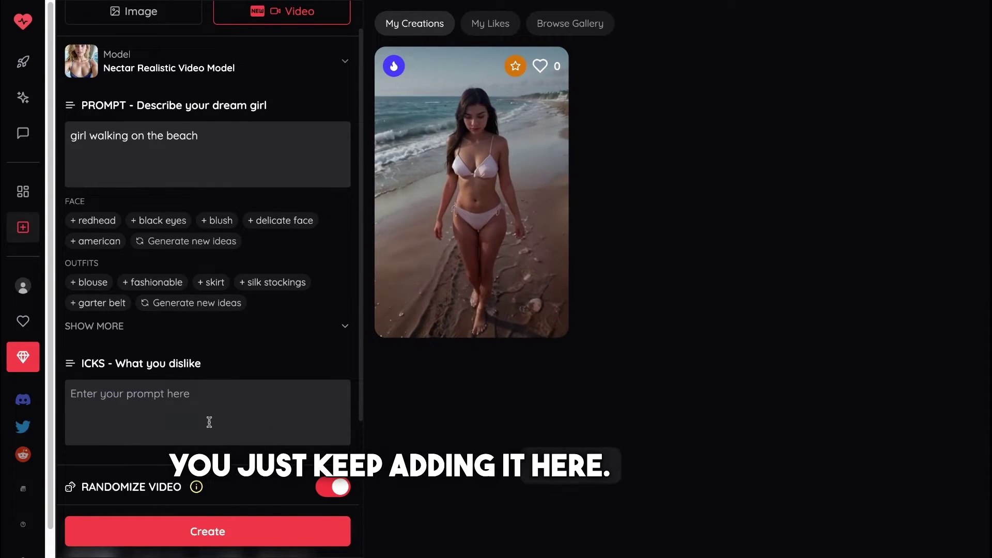
scroll(252, 414, down, 1)
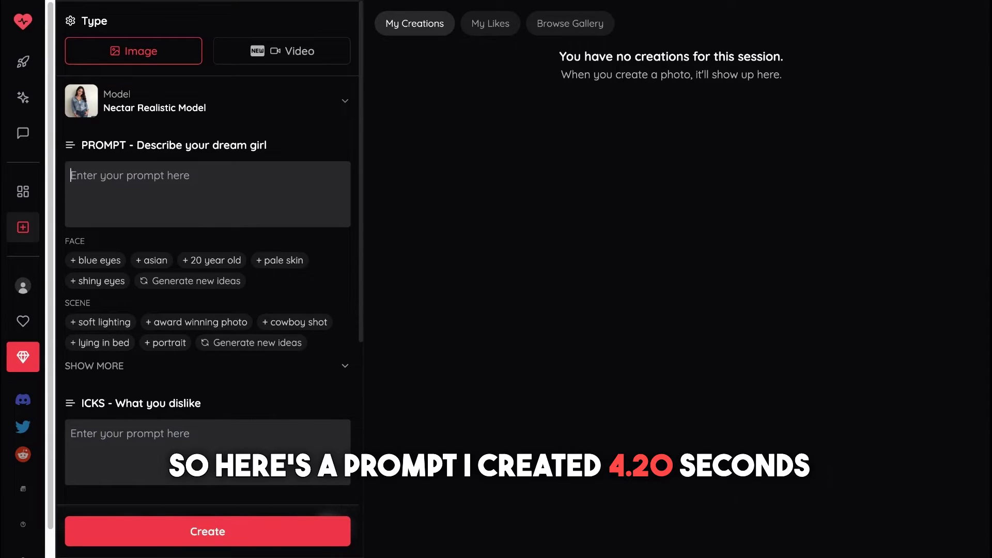
- Paste the prompt for blonde Jessica and orange-haired Sophie in sundresses and generate the image
text(Two girls. Jessica wears a sundress has blonde hair and blue eyes. Sophie wears a sundress and has orange hair and blue eyes.)
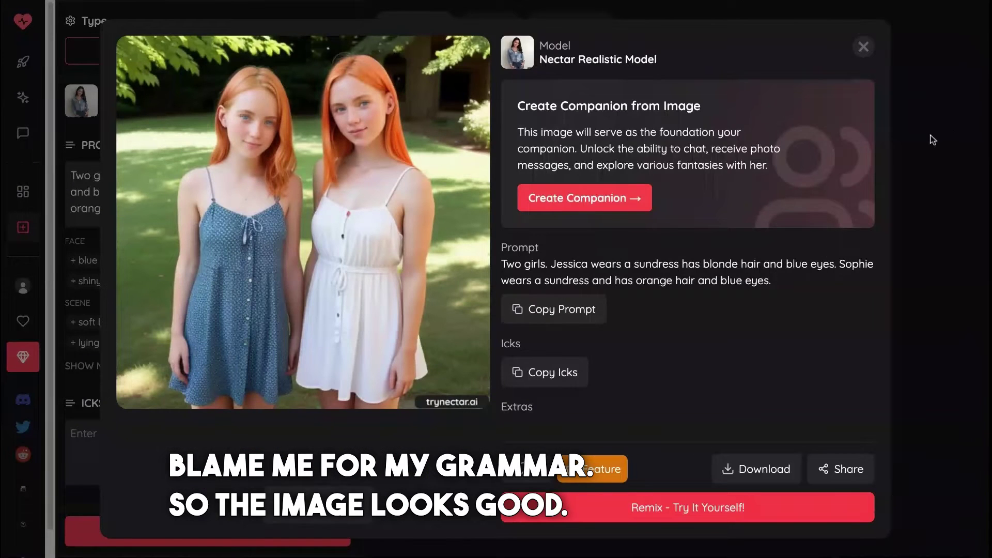
click(933, 139)
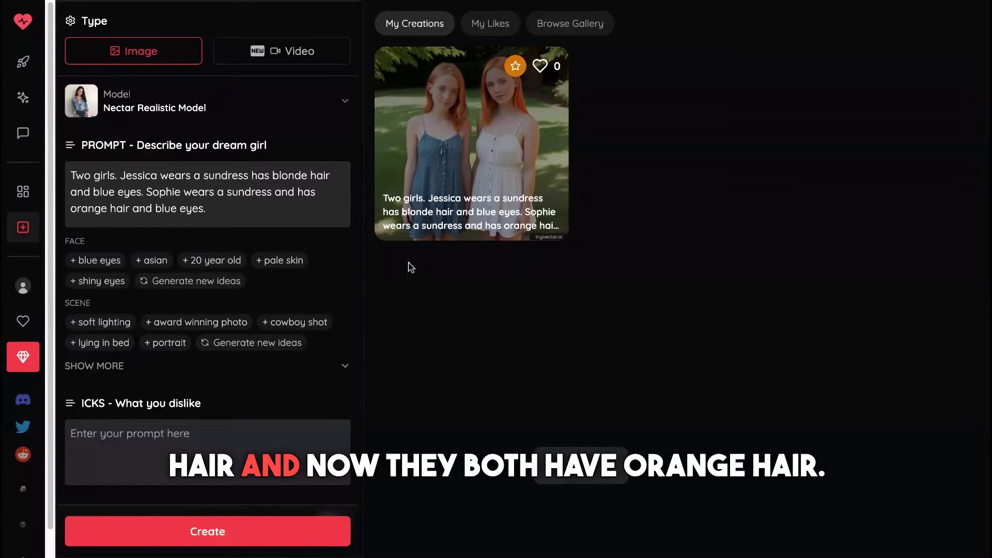
click(202, 213)
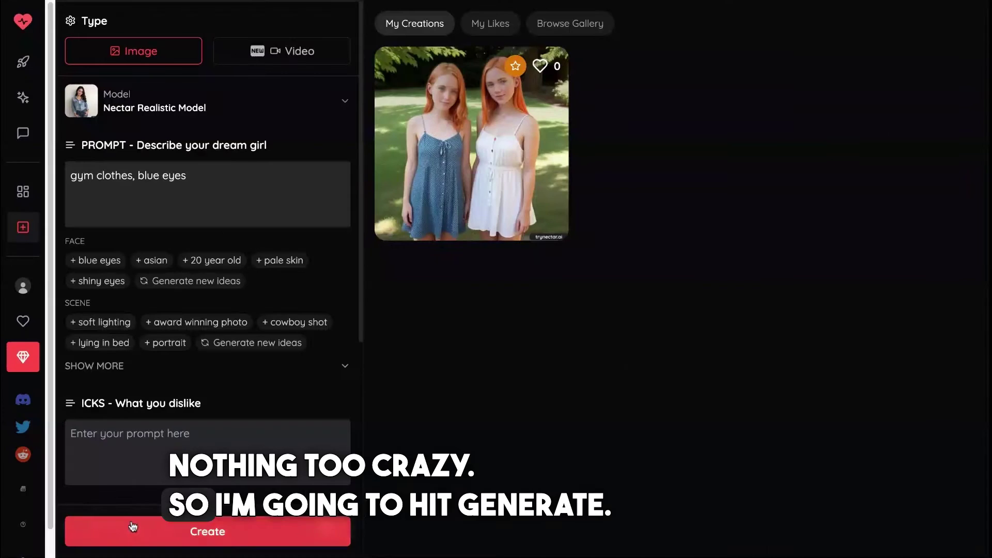
- Generate an image from 'gym clothes, blue eyes' and inspect its details
click(382, 557)
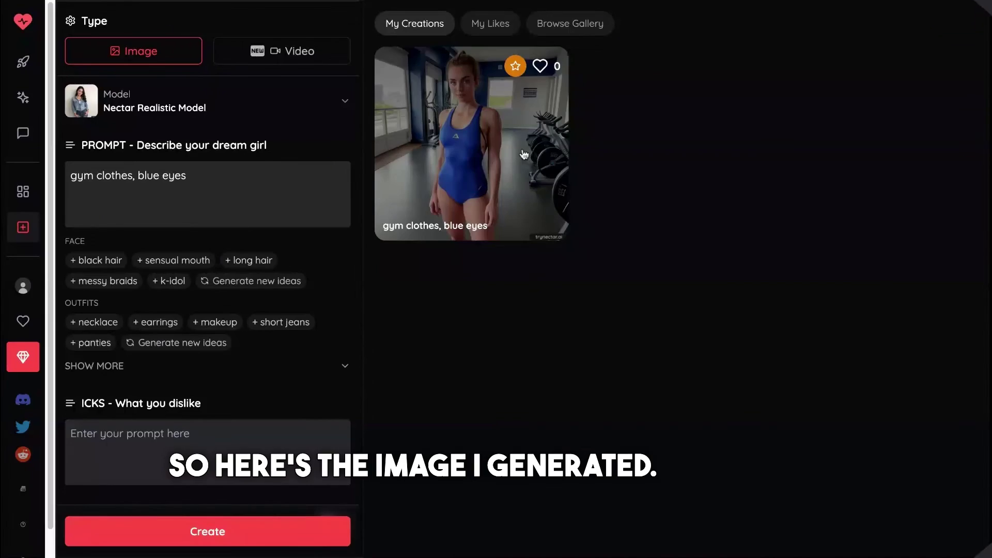
click(491, 150)
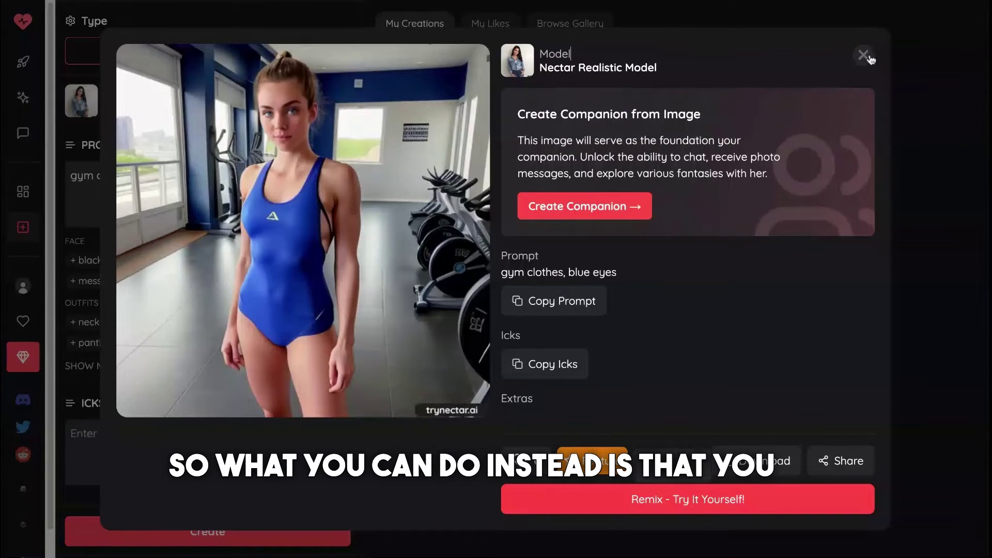
click(870, 58)
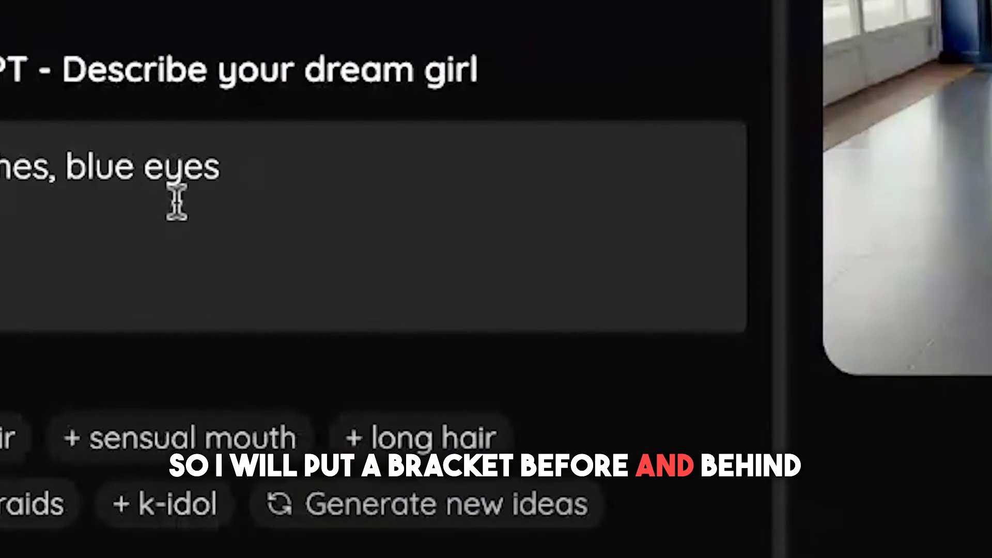
- Weight the prompt to '(blue eyes:1.2)' and generate a new image, then view it
click(177, 202)
text())
click(65, 166)
text(()
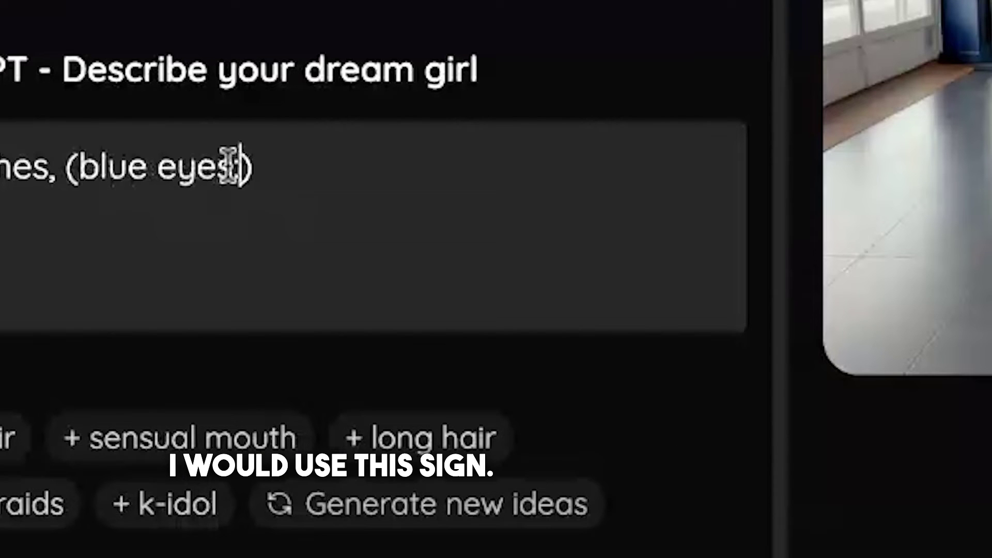
click(229, 165)
text(:1)
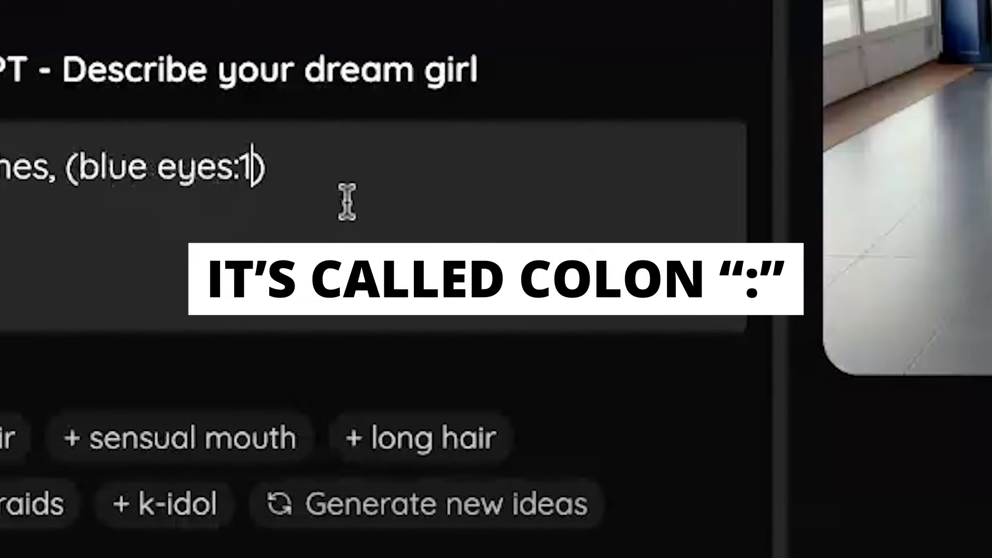
text(.2)
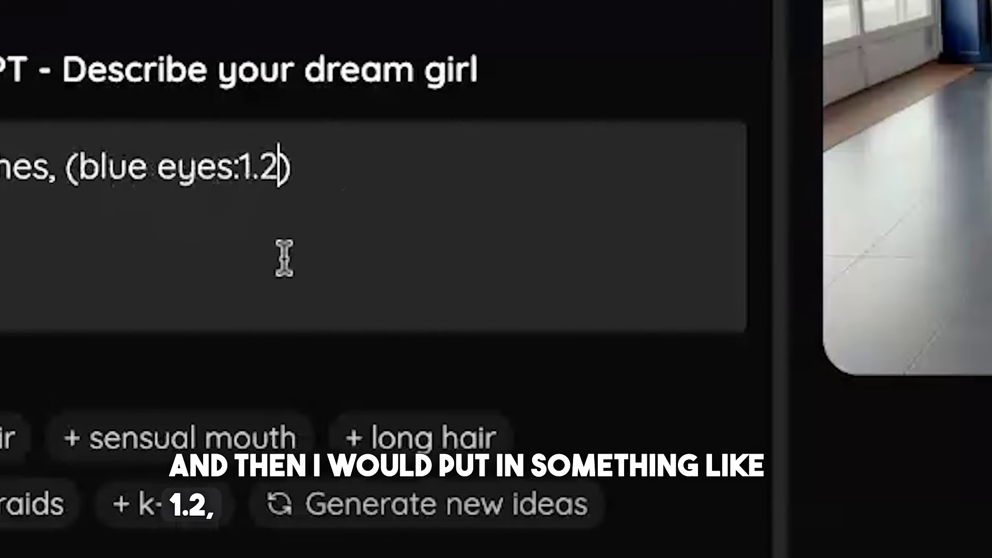
click(207, 531)
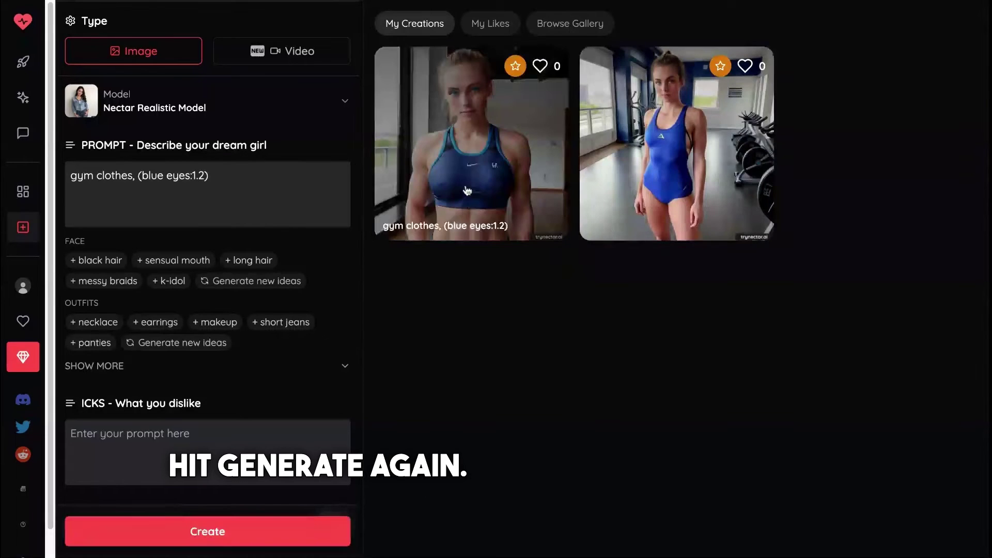
click(522, 202)
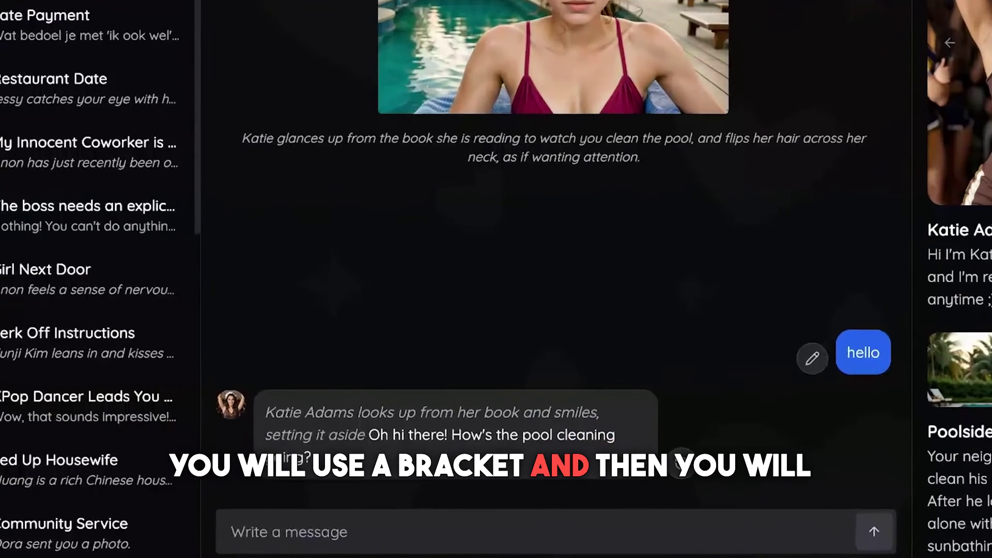
- Replace the message draft with the pasted [console: …] command to make the character speak Spanish
text([console: balabla b)
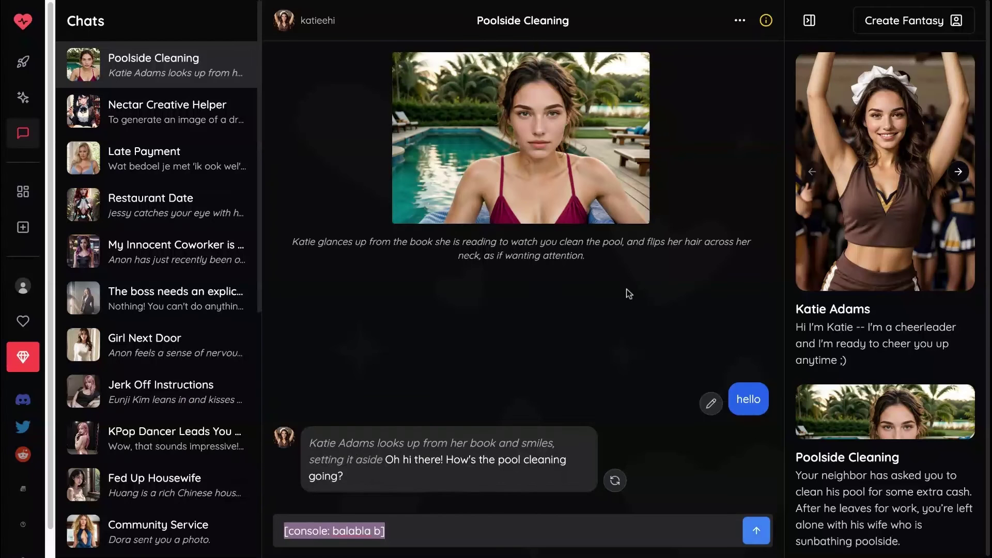
key(ctrl+a)
key(BackSpace)
key(ctrl+v)
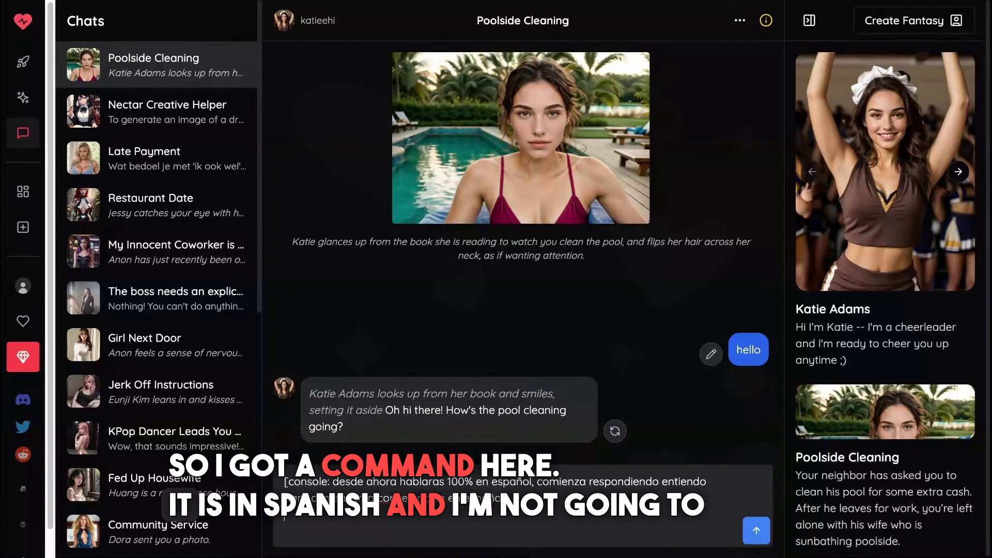
key(BackSpace)
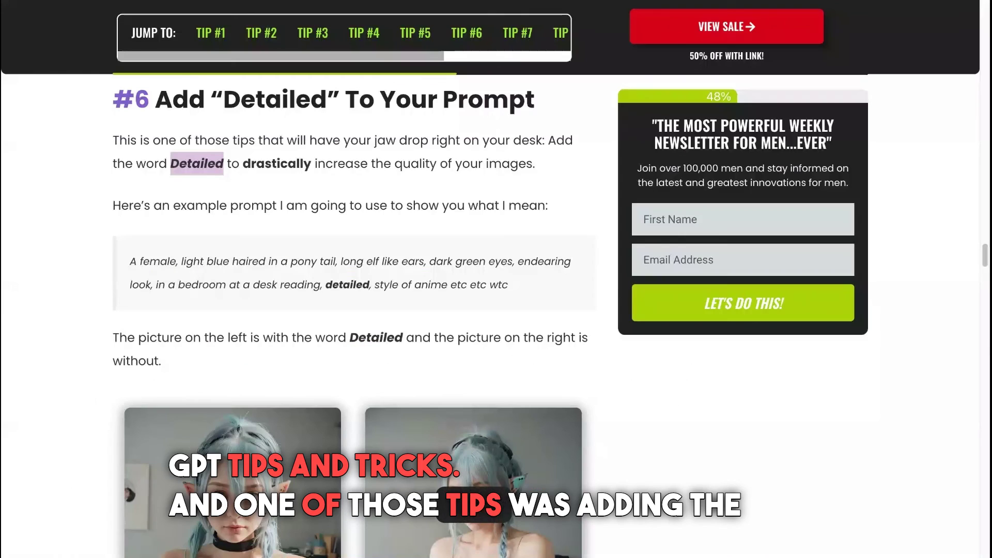
- Scroll the blog article through tip #6 and tip #2
scroll(352, 310, down, 4)
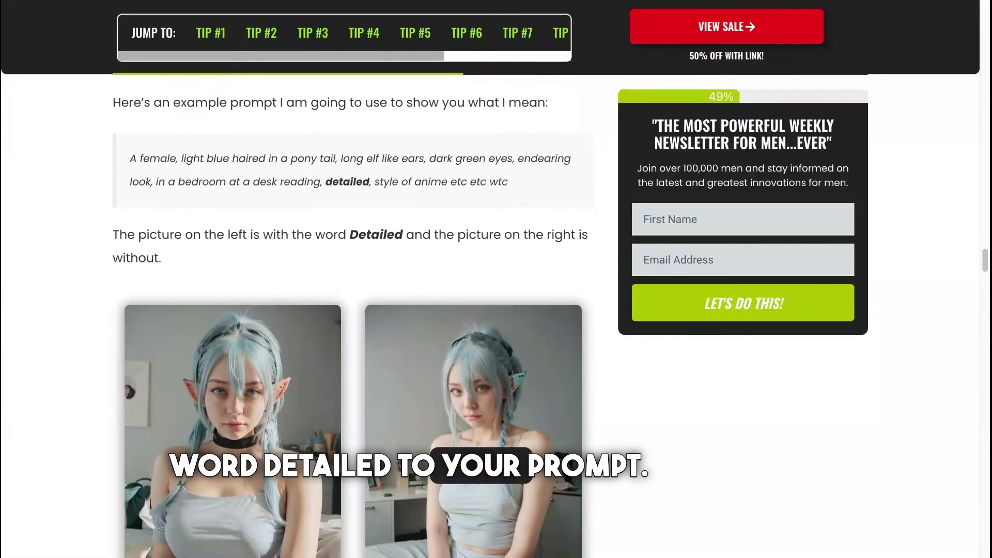